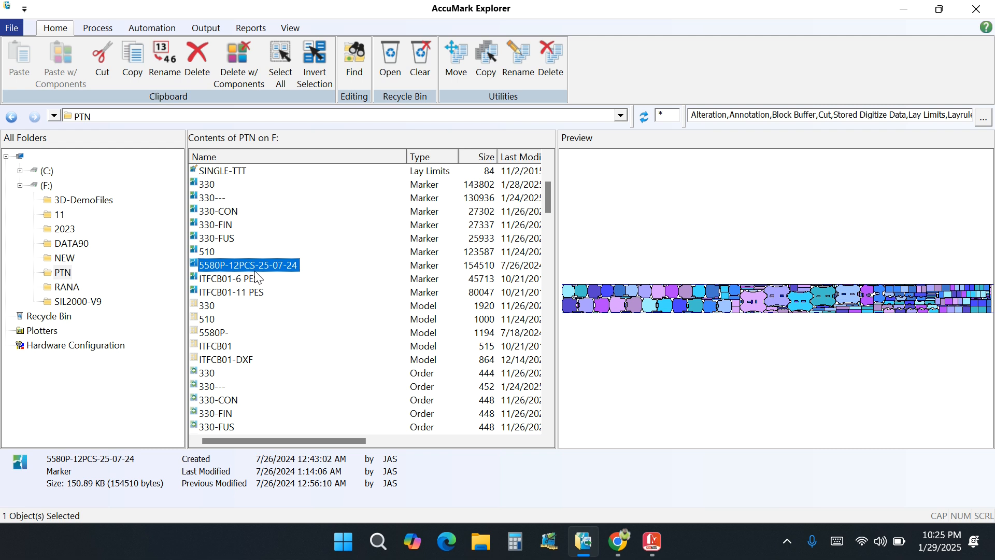
Step: Open the marker 5580P-12PCS-25-07-24 without updating its pieces and send it to the plotter
double_click(234, 267)
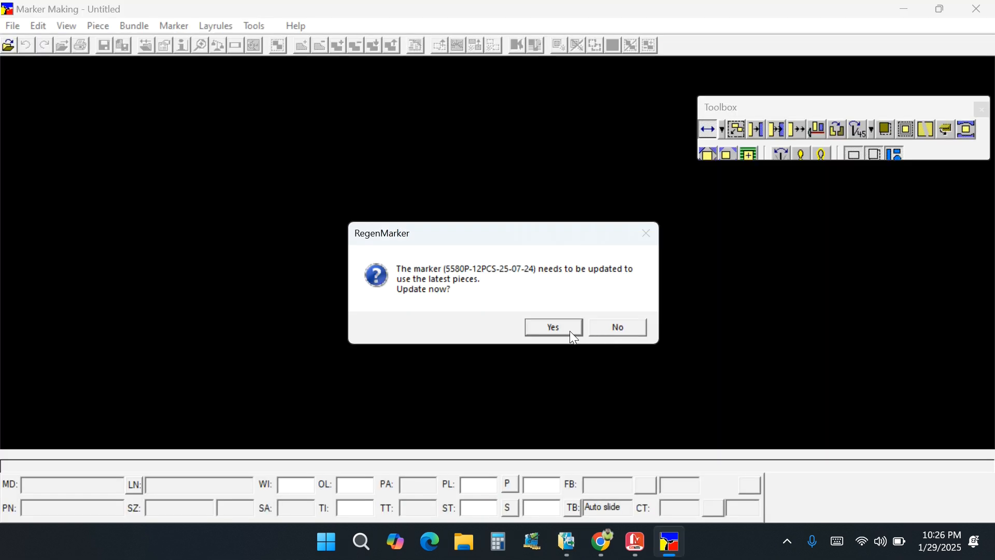
click(621, 329)
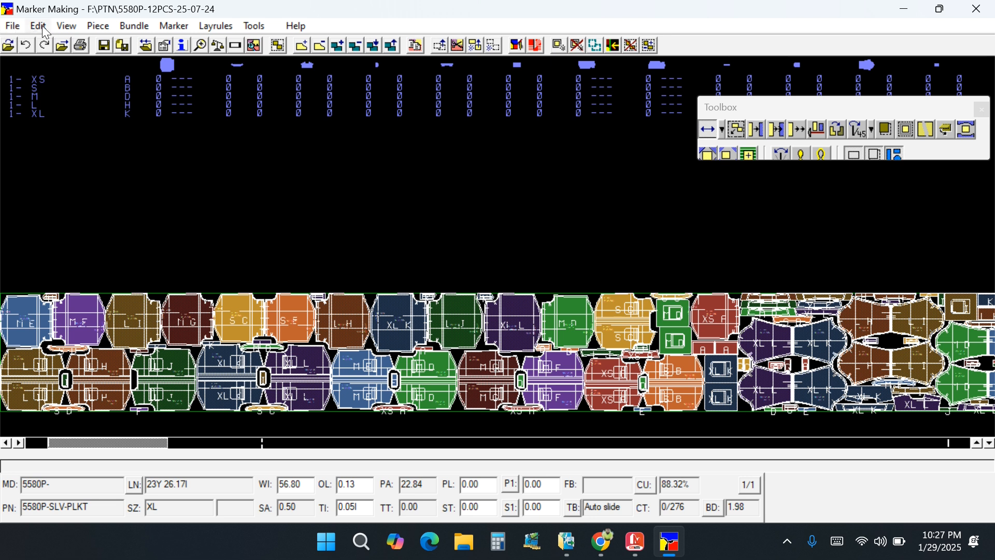
click(16, 29)
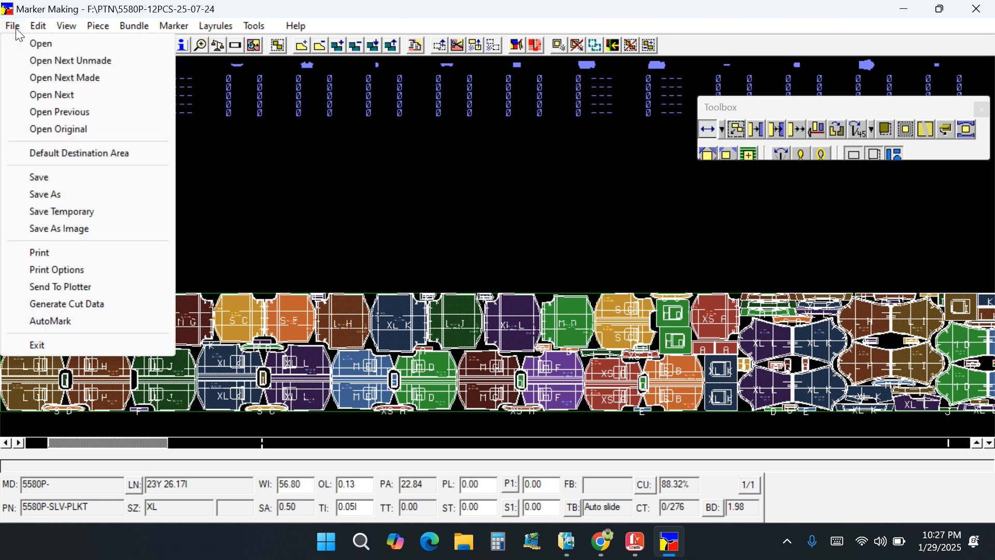
click(40, 286)
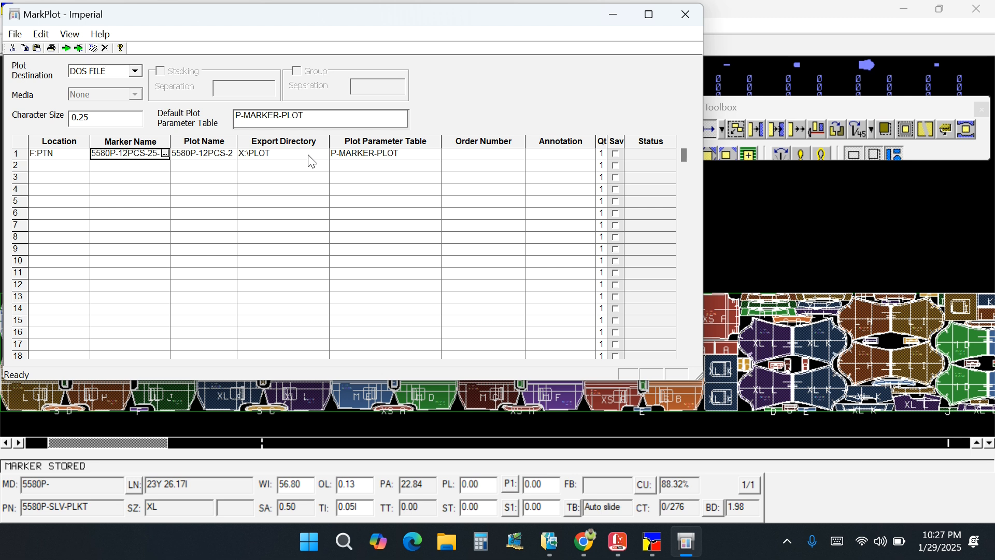
drag(267, 16, 433, 36)
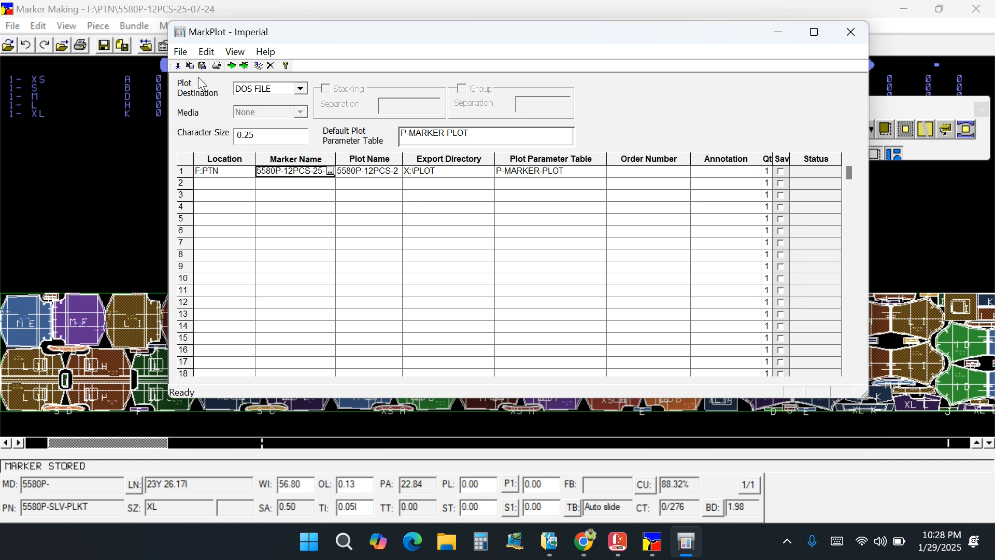
Step: Set the default directory for destination files in the marker plot options to the Desktop
click(236, 54)
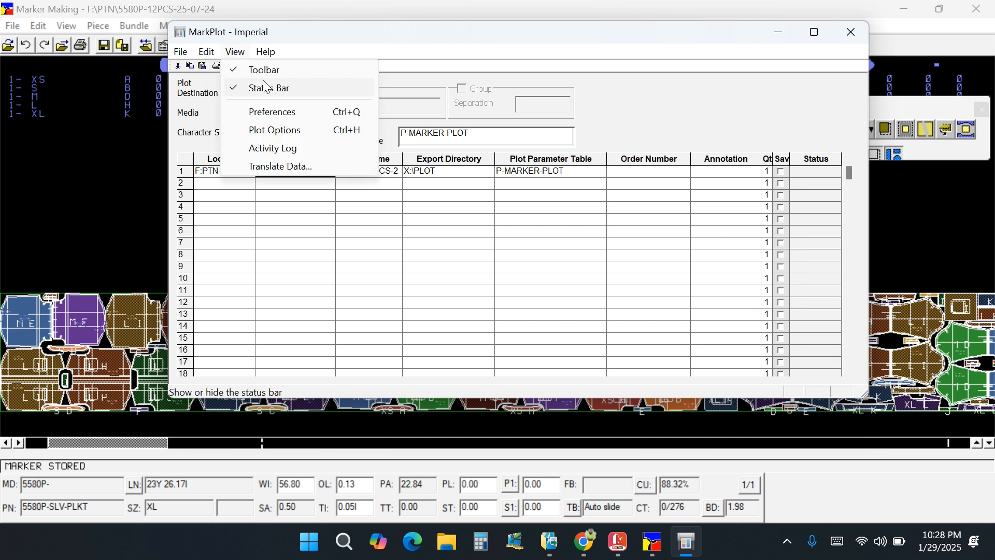
click(284, 135)
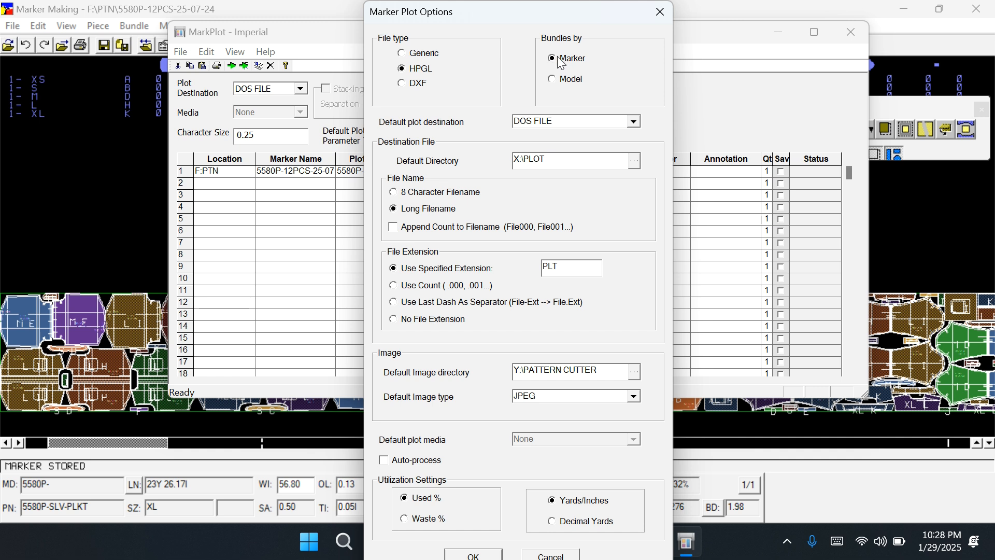
key(Tab)
key(Tab)
click(635, 162)
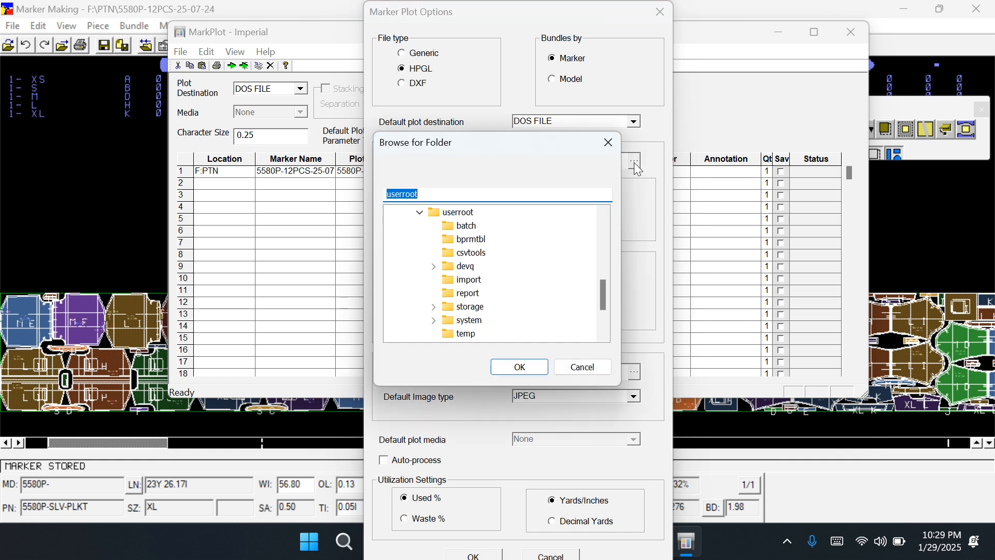
scroll(512, 270, up, 4)
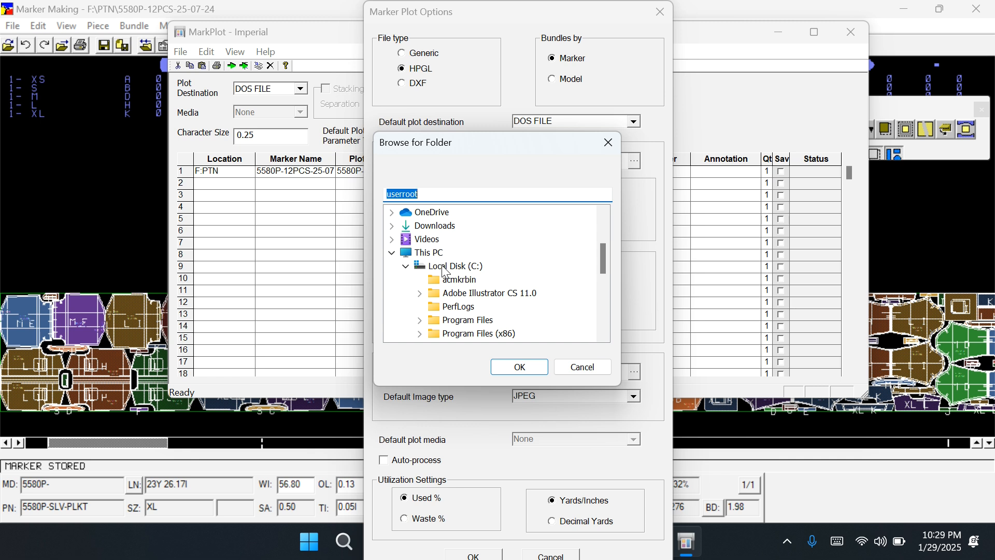
scroll(444, 268, up, 1)
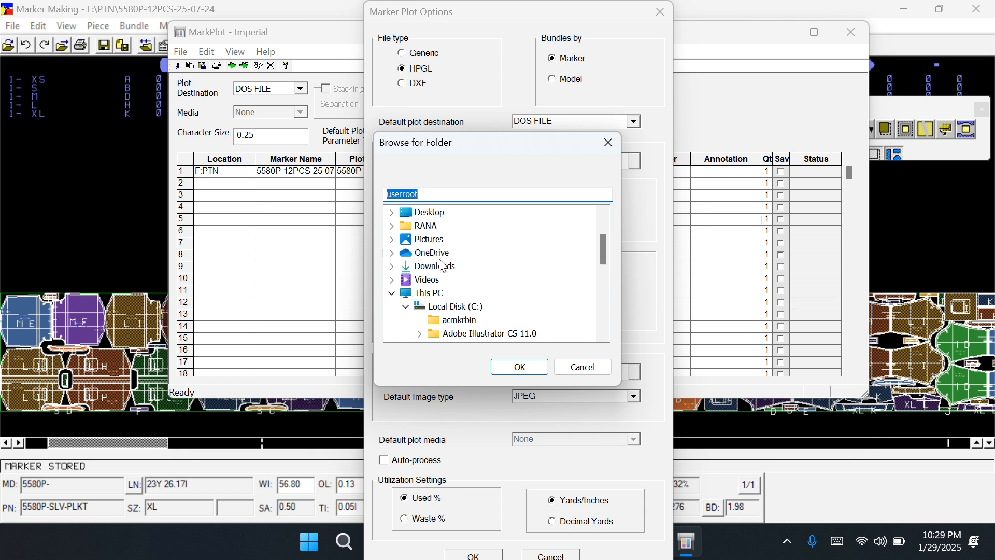
scroll(437, 246, up, 1)
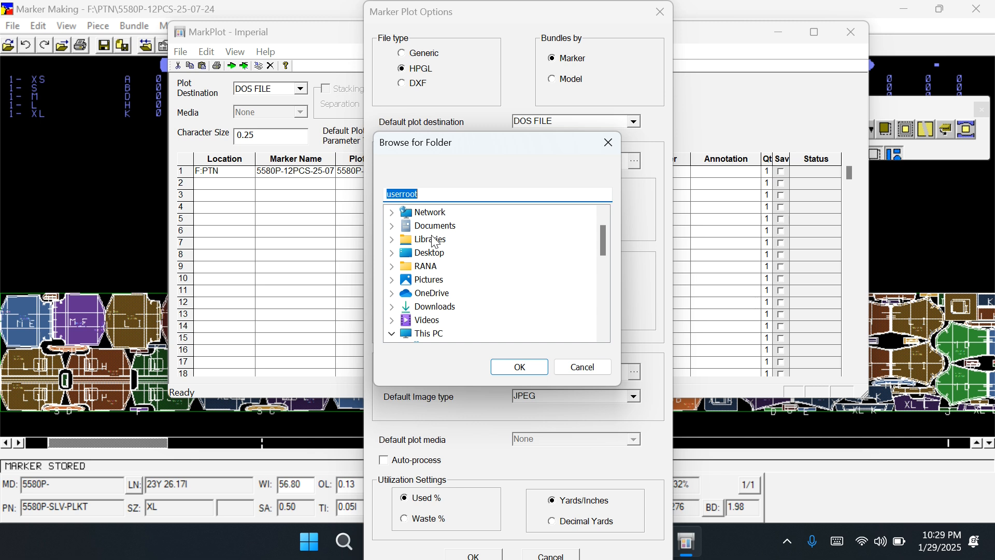
click(428, 255)
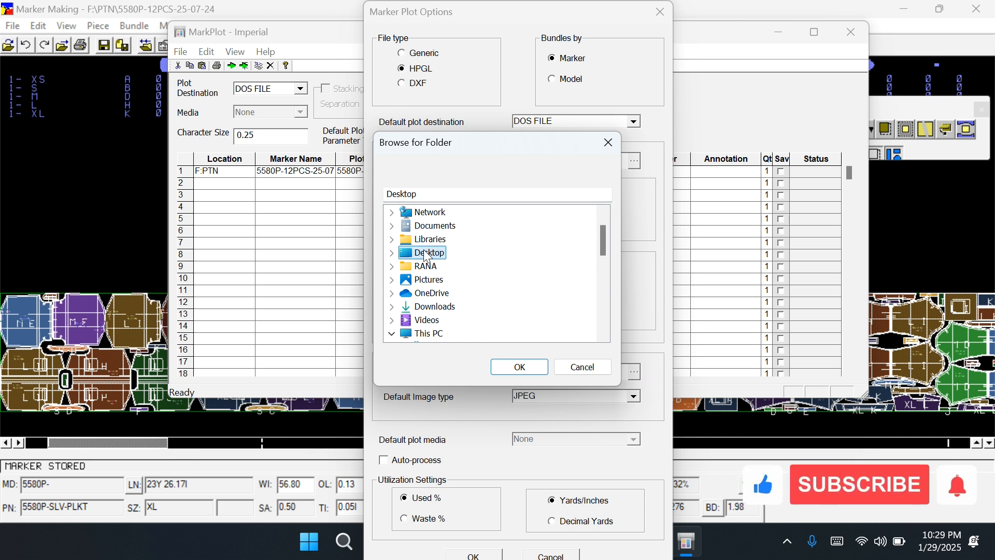
click(519, 367)
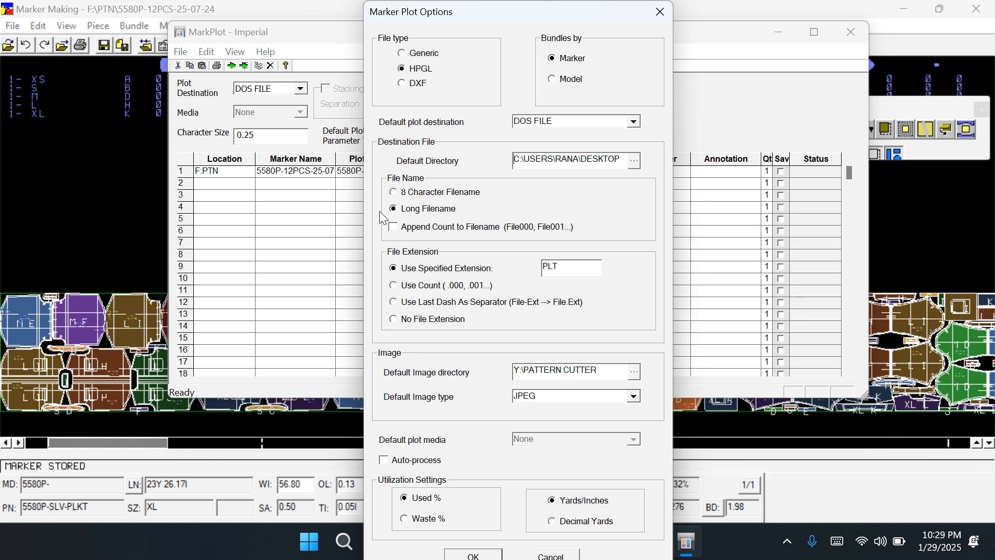
Step: Choose Long Filename as the plot file naming option and accept the marker plot options
click(402, 194)
click(395, 216)
click(475, 554)
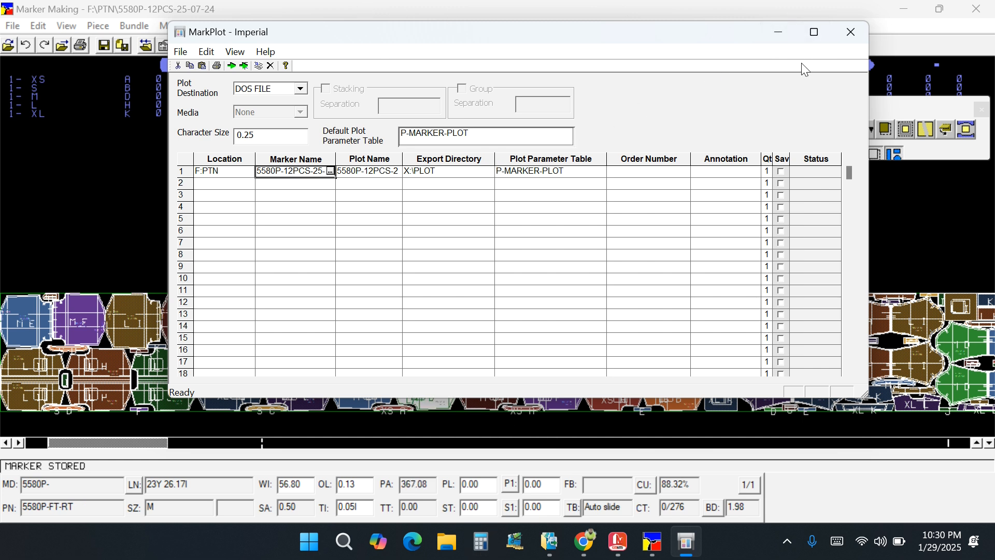
Step: Close MarkPlot, send the marker to the plotter again, and process it into a plot file
click(841, 36)
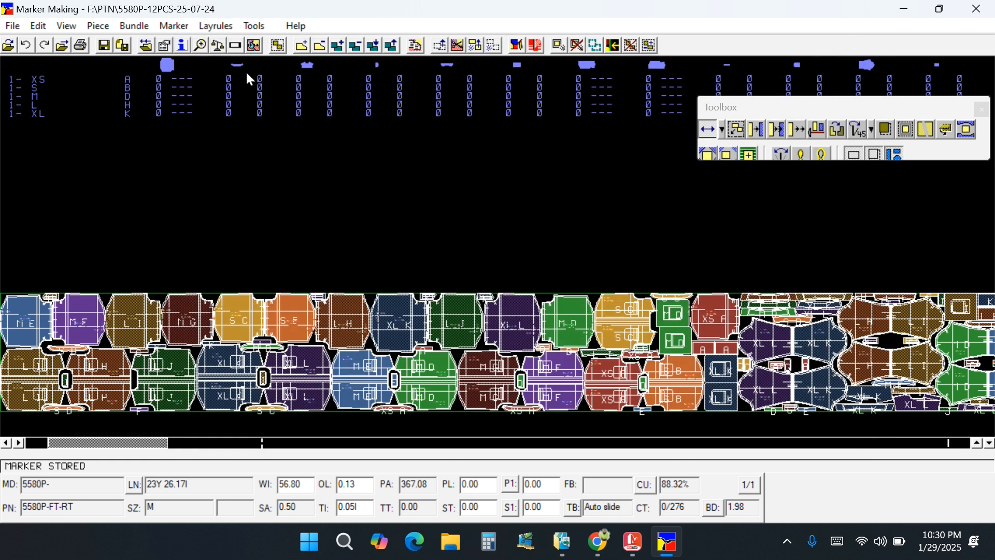
click(12, 26)
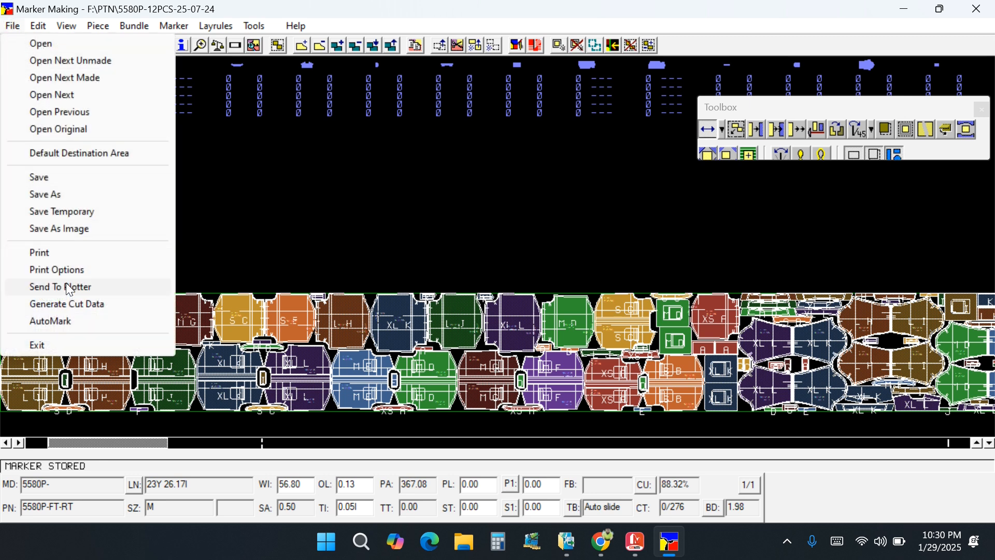
click(68, 287)
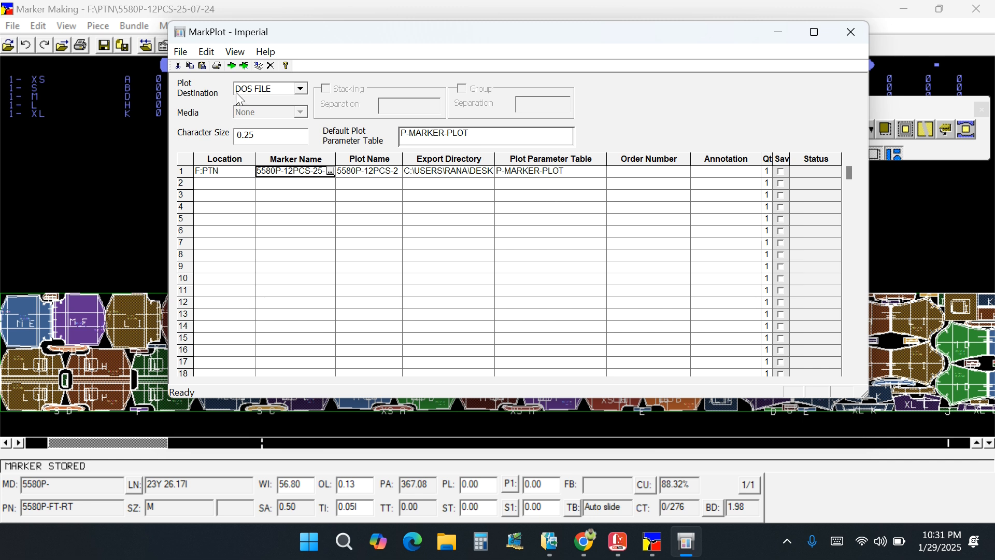
click(231, 66)
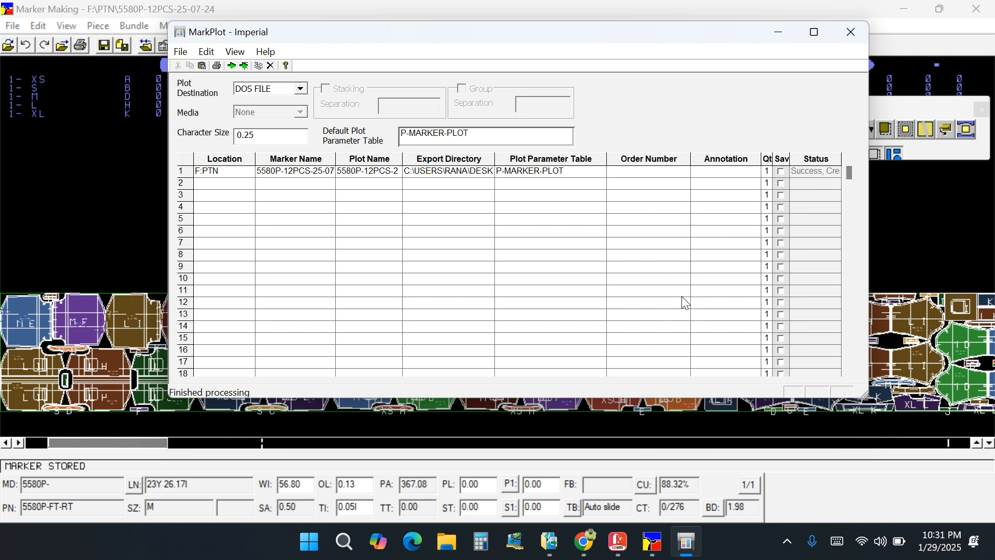
Step: Move the exported 5580P-12PCS plot file to an empty area of the Windows desktop and open it
key(super+d)
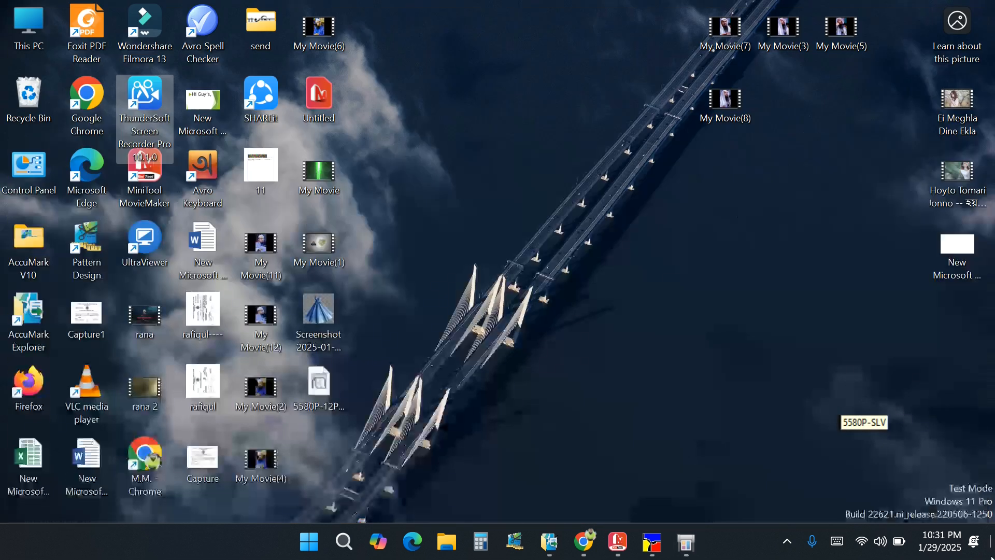
drag(331, 391, 495, 78)
double_click(499, 95)
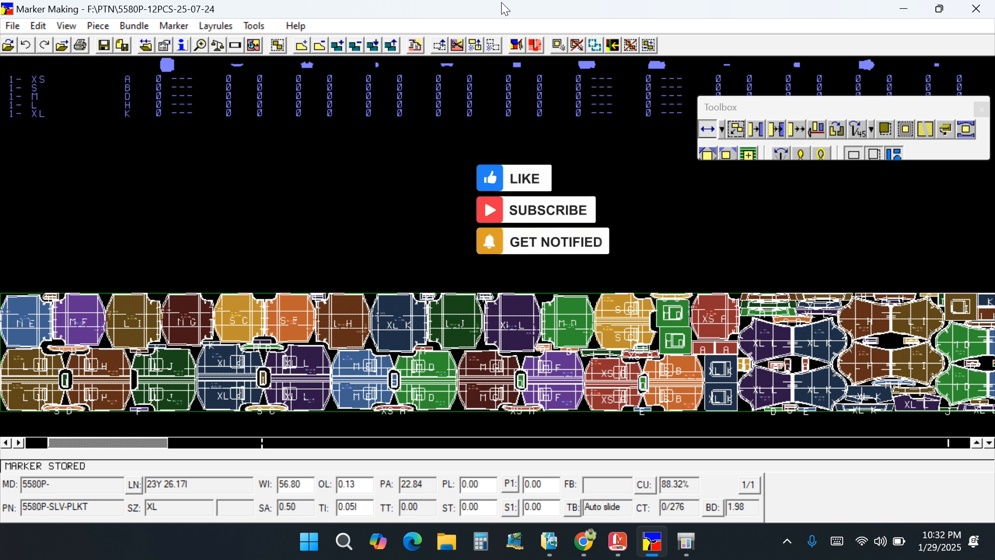
Step: Switch to AccuMark Explorer and open the order 510 from the PTN storage area
click(549, 555)
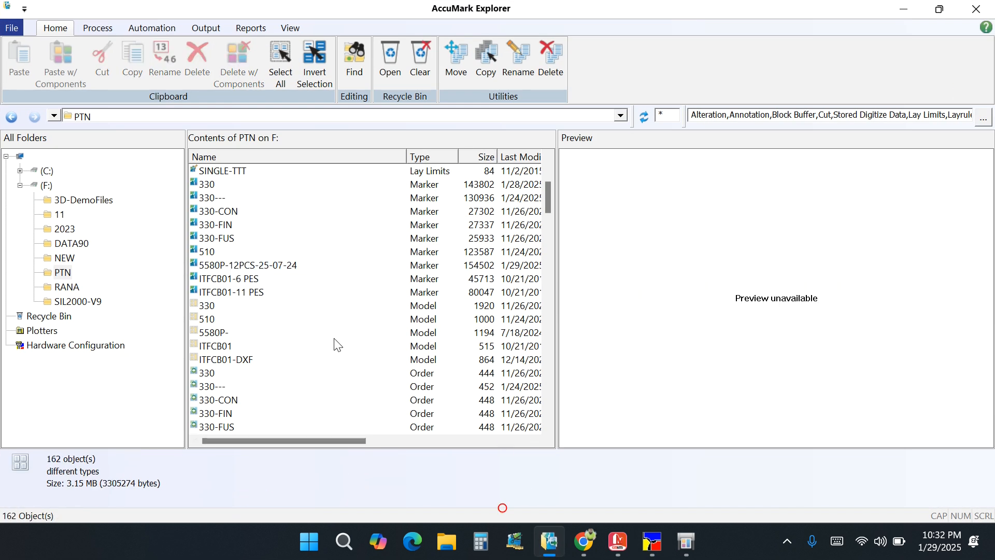
scroll(327, 343, down, 1)
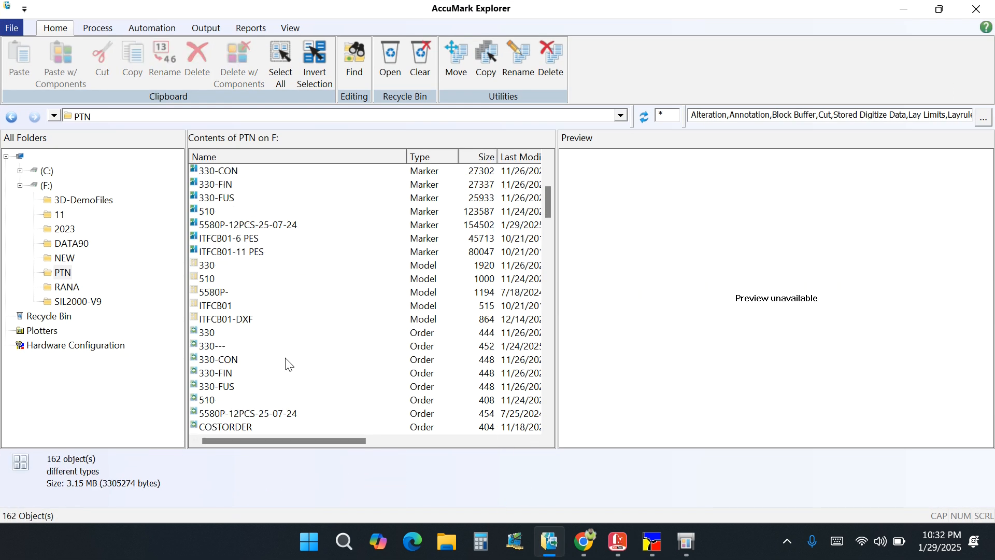
click(206, 402)
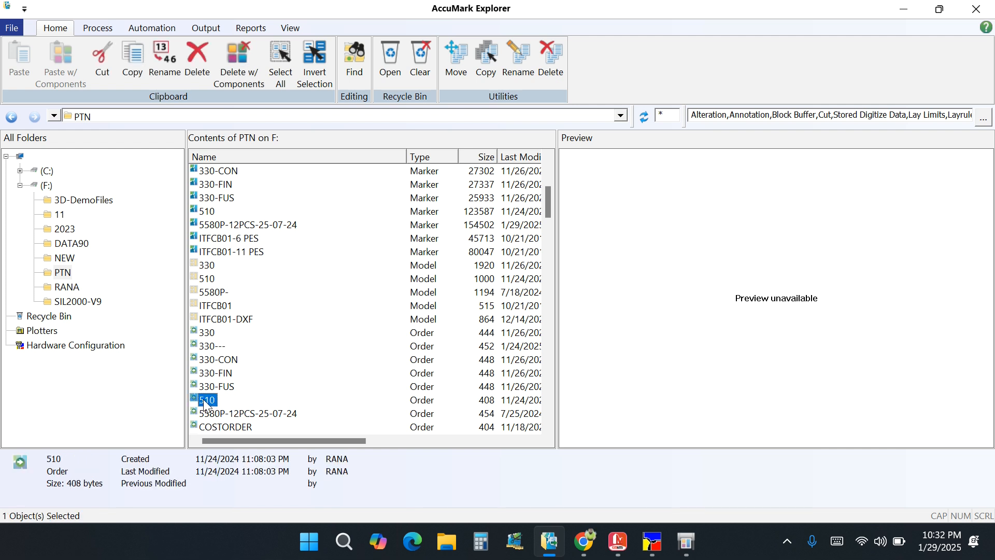
double_click(205, 400)
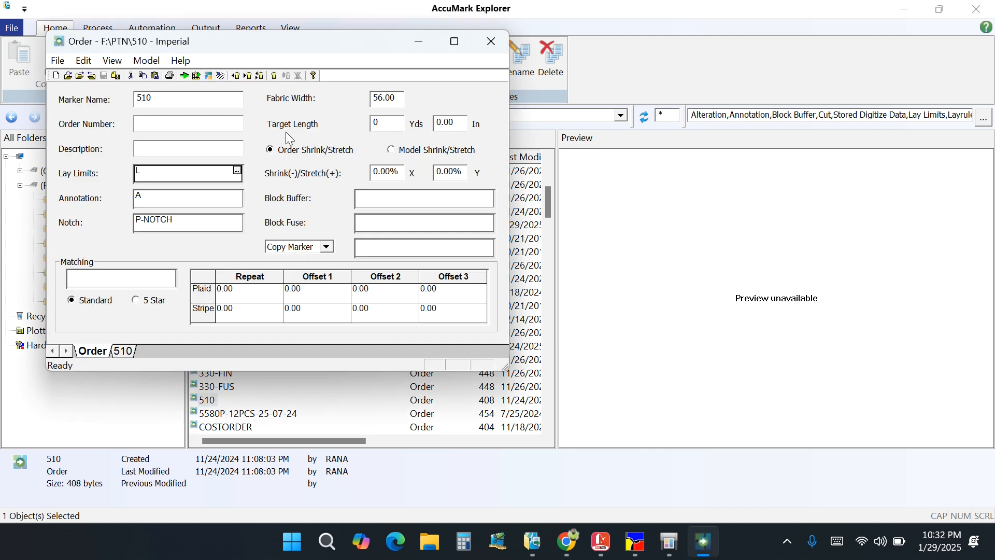
drag(199, 44, 352, 54)
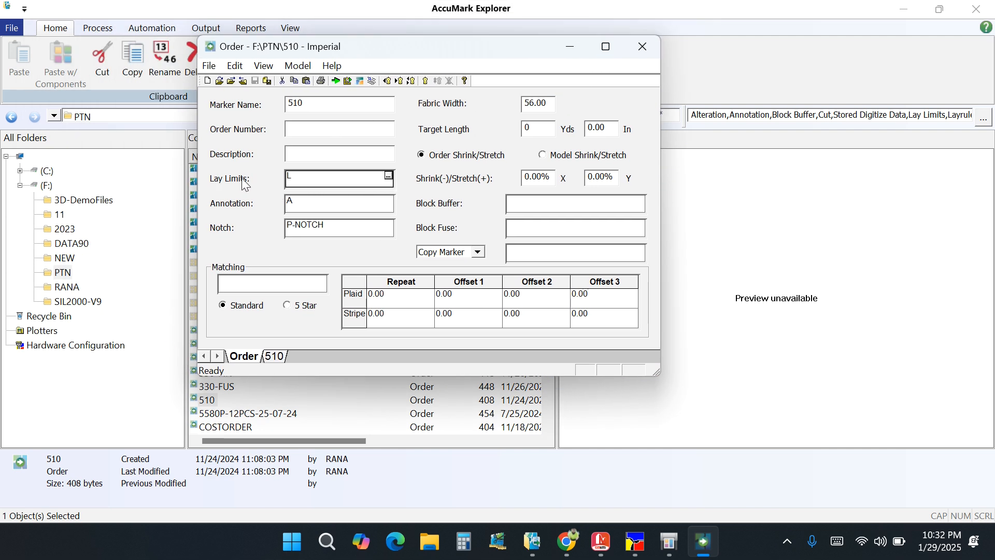
Step: Set the lay limits of order 510 to SINGLE-PLY-CUTTER
click(389, 176)
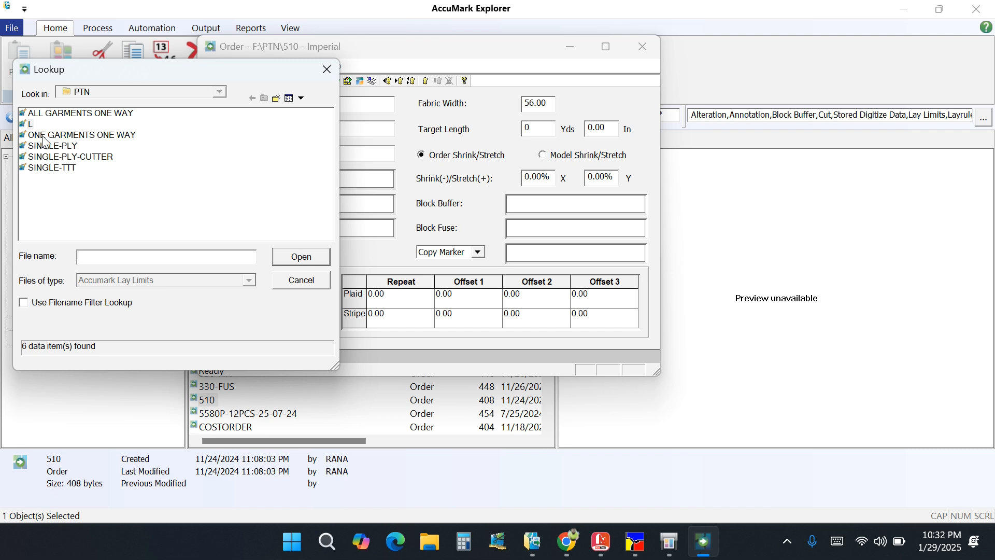
click(46, 162)
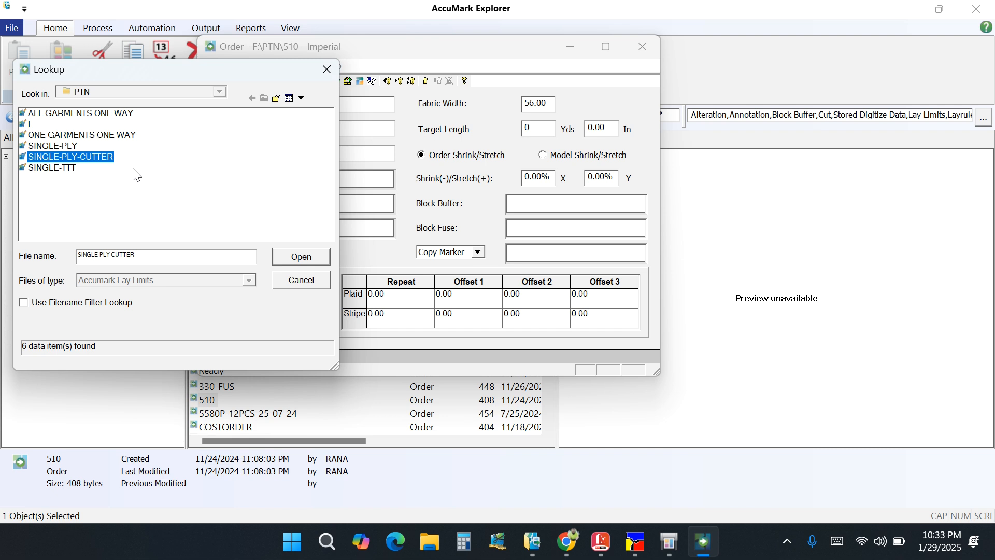
click(295, 259)
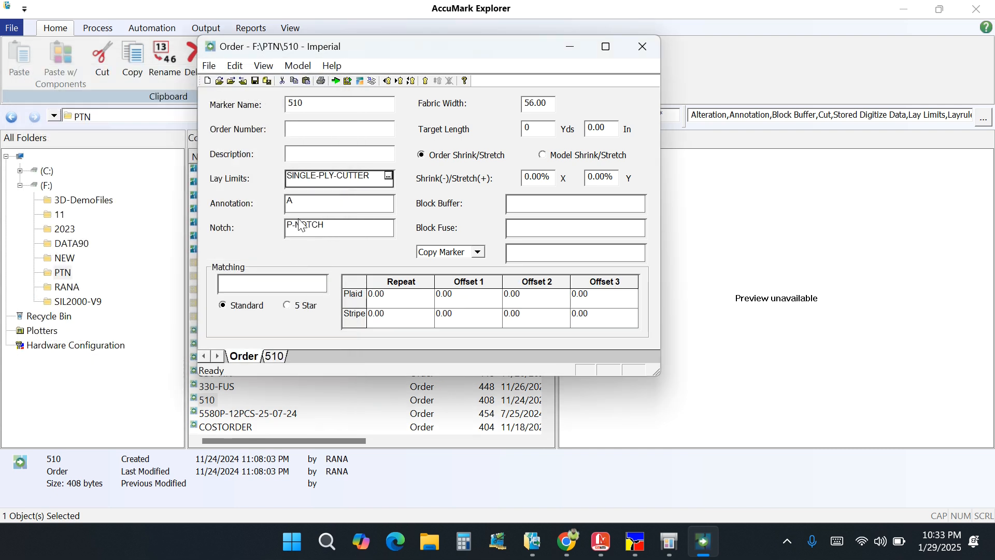
Step: Set the annotation of order 510 to SIZE-AND-BUNDLE-CUTT
click(390, 200)
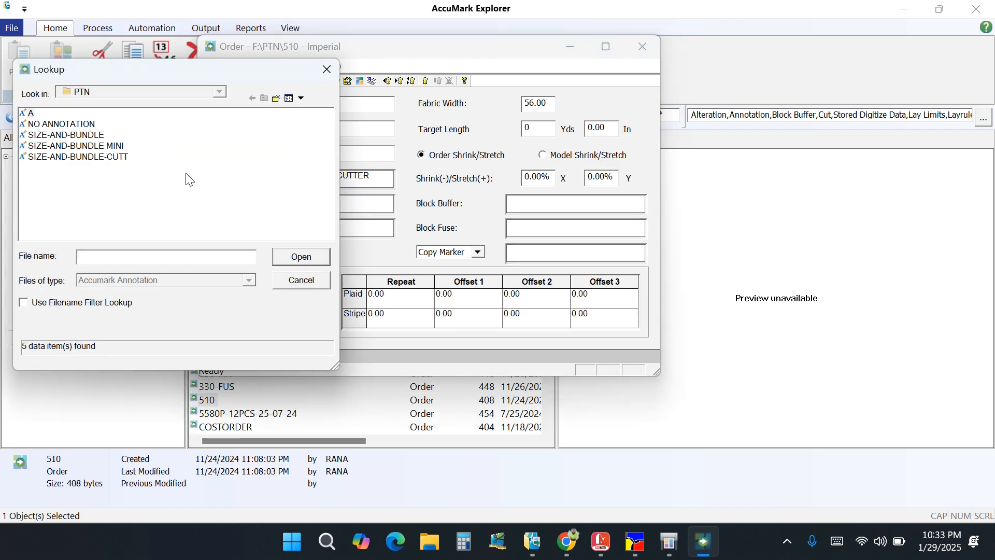
click(53, 137)
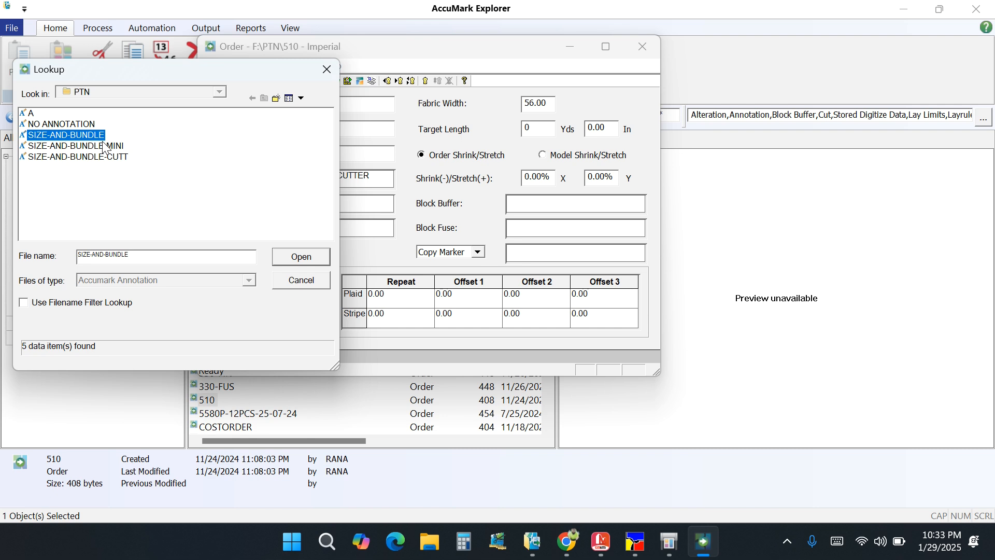
click(45, 158)
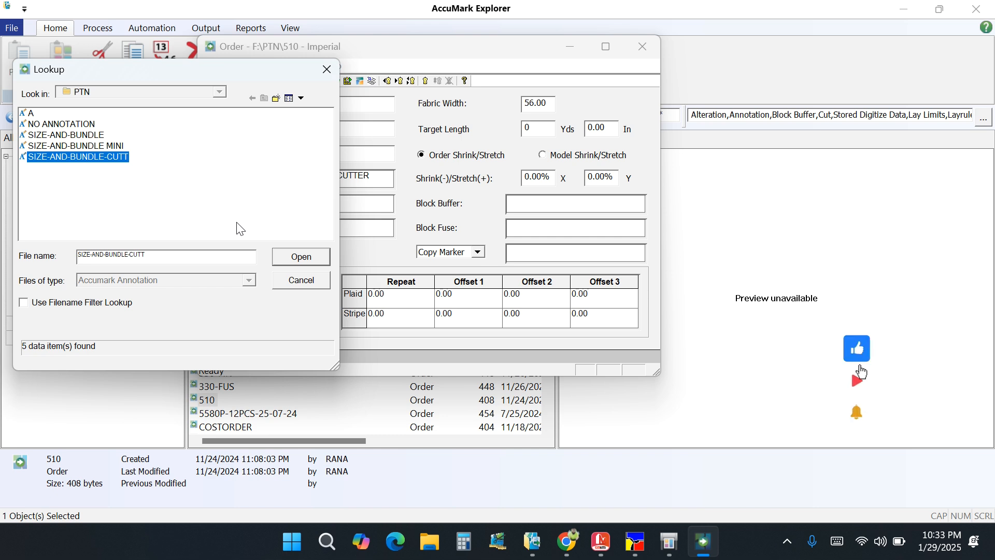
click(301, 257)
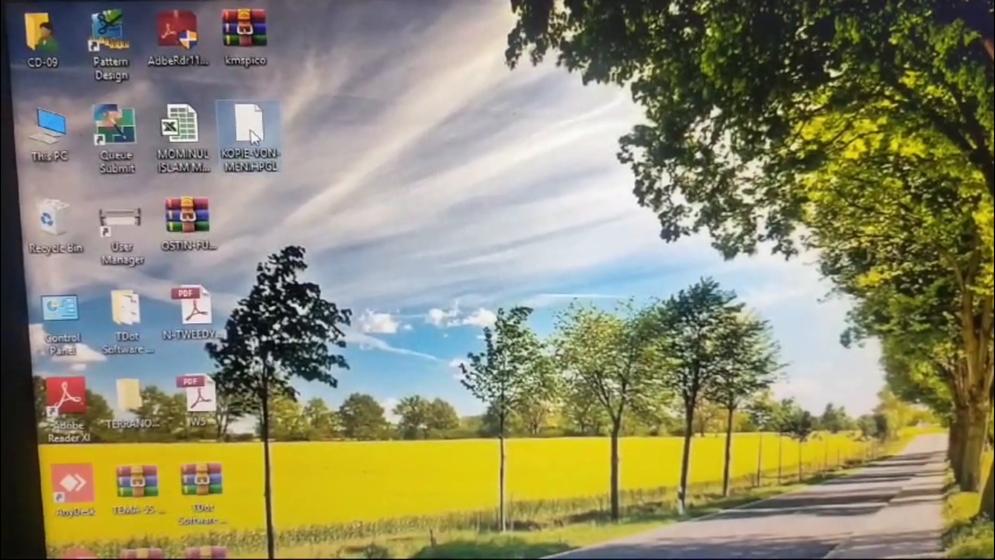
Step: Open the plotter's User Manager program from the desktop
mouse_move(252, 131)
mouse_down()
mouse_move(268, 147)
mouse_move(260, 135)
mouse_up()
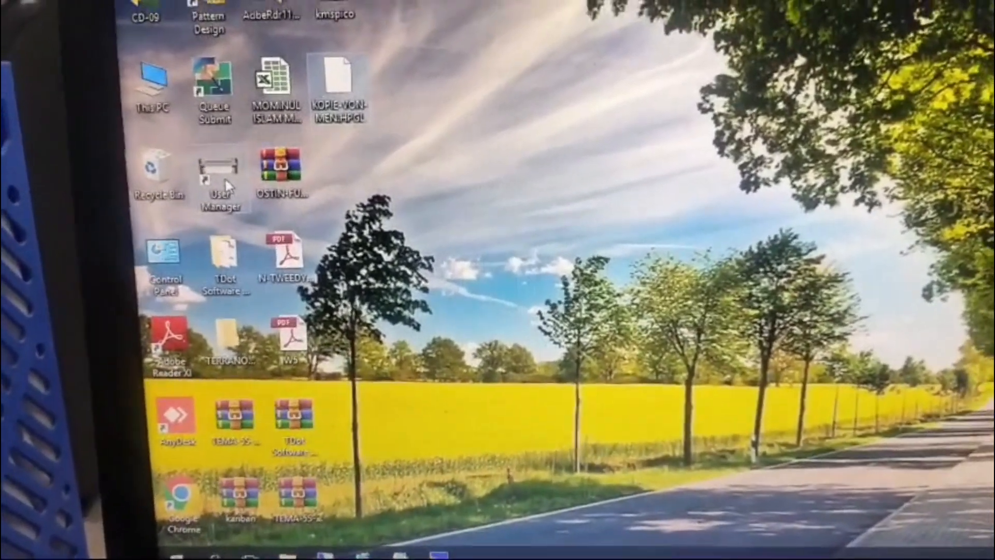
click(231, 171)
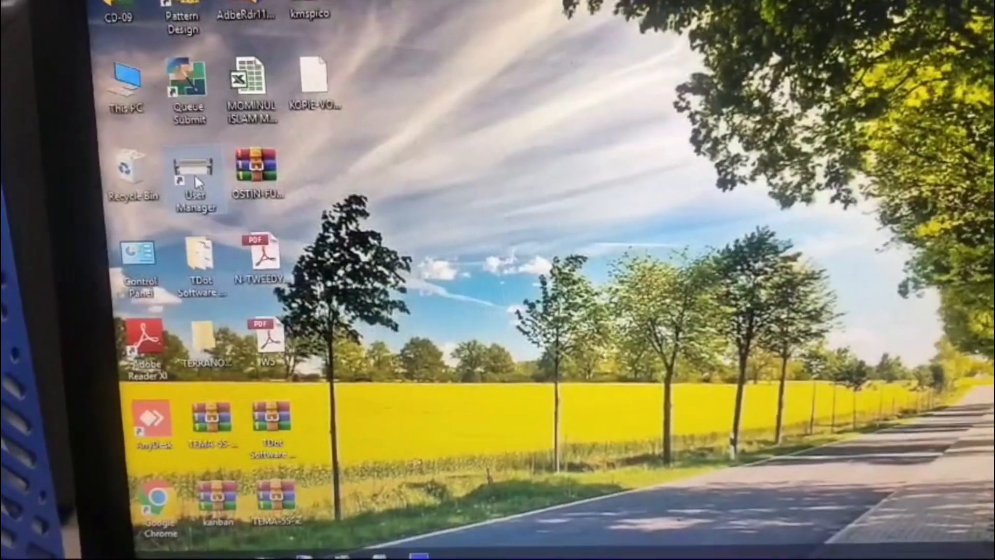
double_click(193, 174)
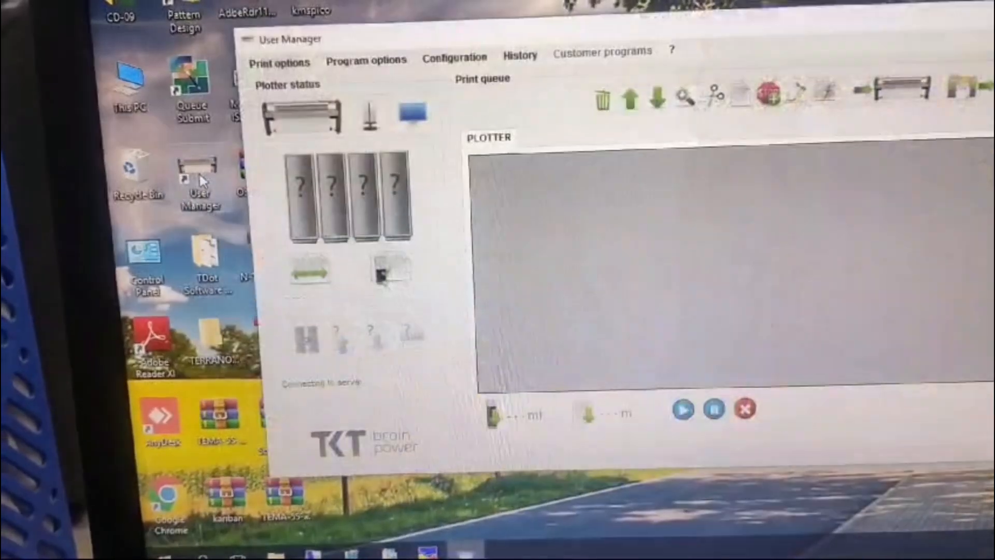
Step: Add the desktop file KOPIE-VON-MEN.HPGL to the plotter's print queue and open its preview
drag(440, 37, 621, 15)
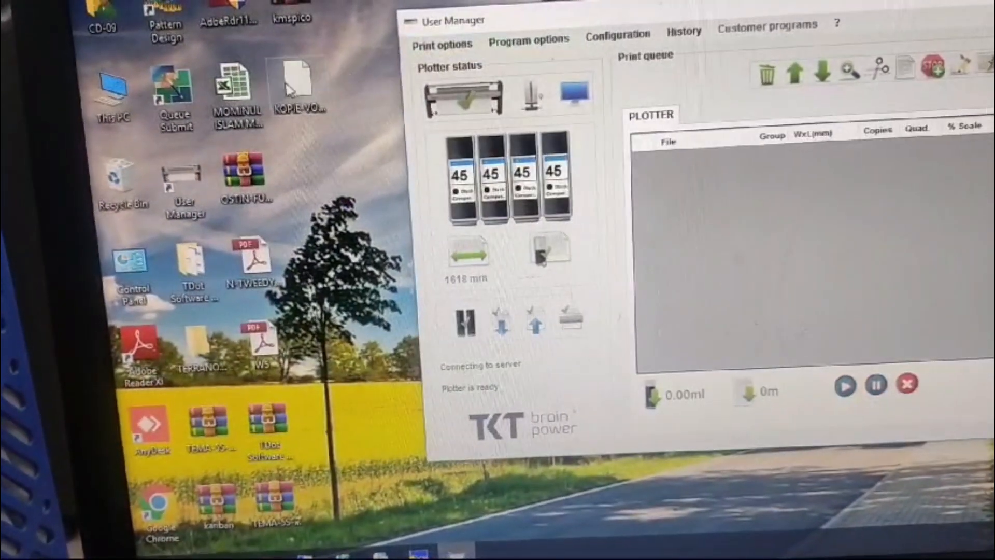
drag(303, 85, 692, 200)
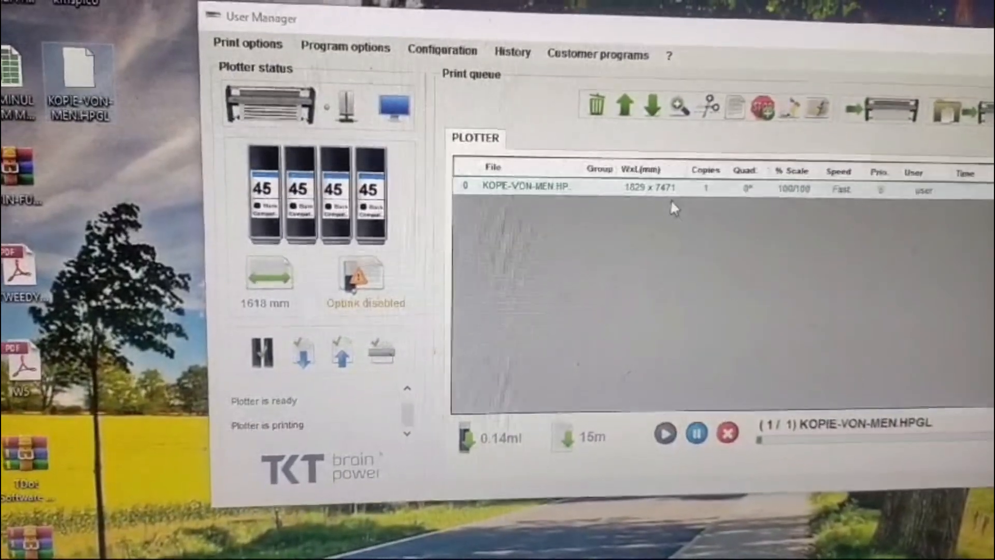
double_click(670, 190)
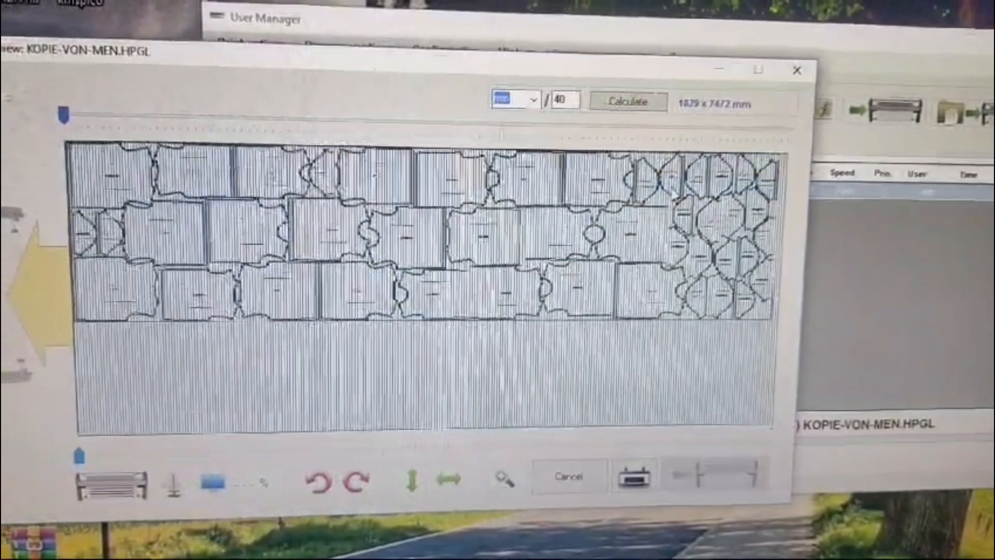